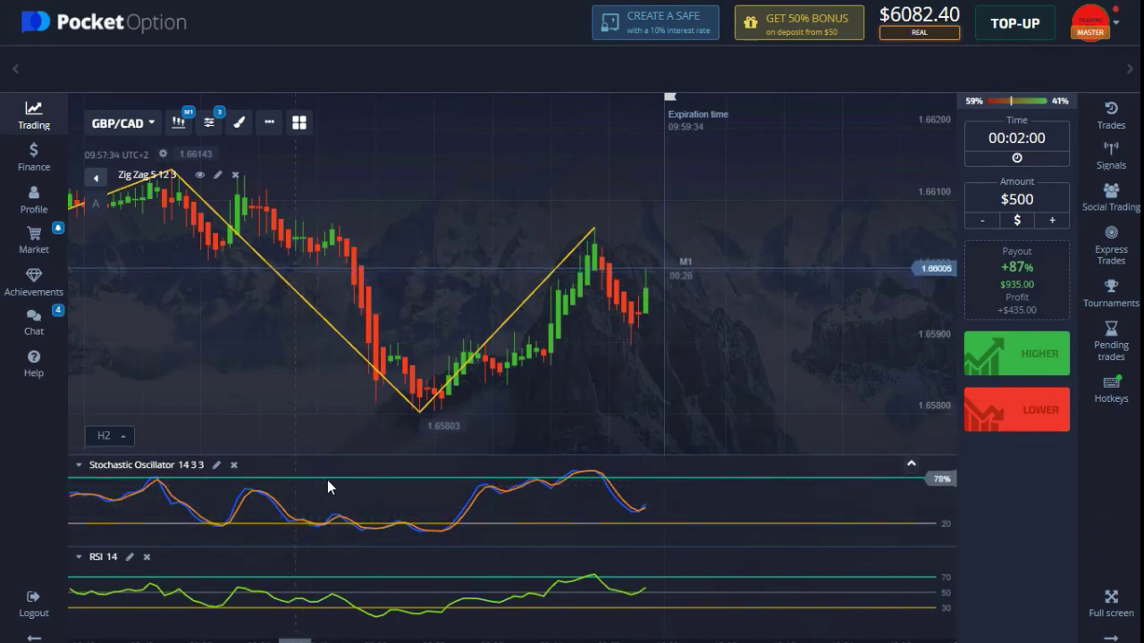
Review the Stochastic Oscillator settings, keep WMA as the moving average type, and save
click(217, 466)
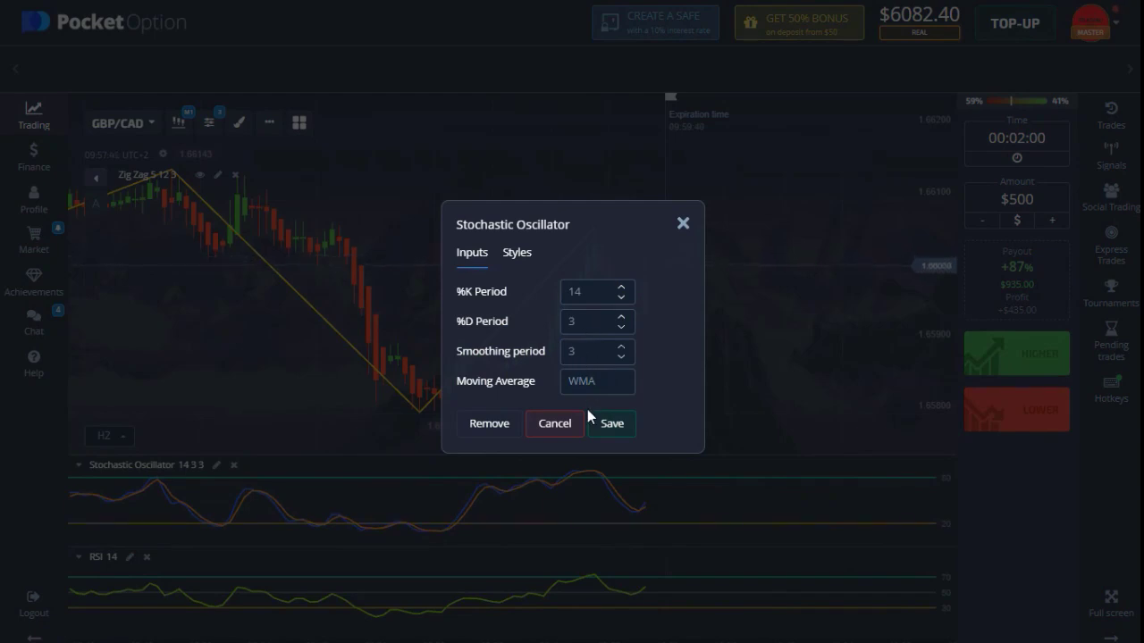
click(601, 384)
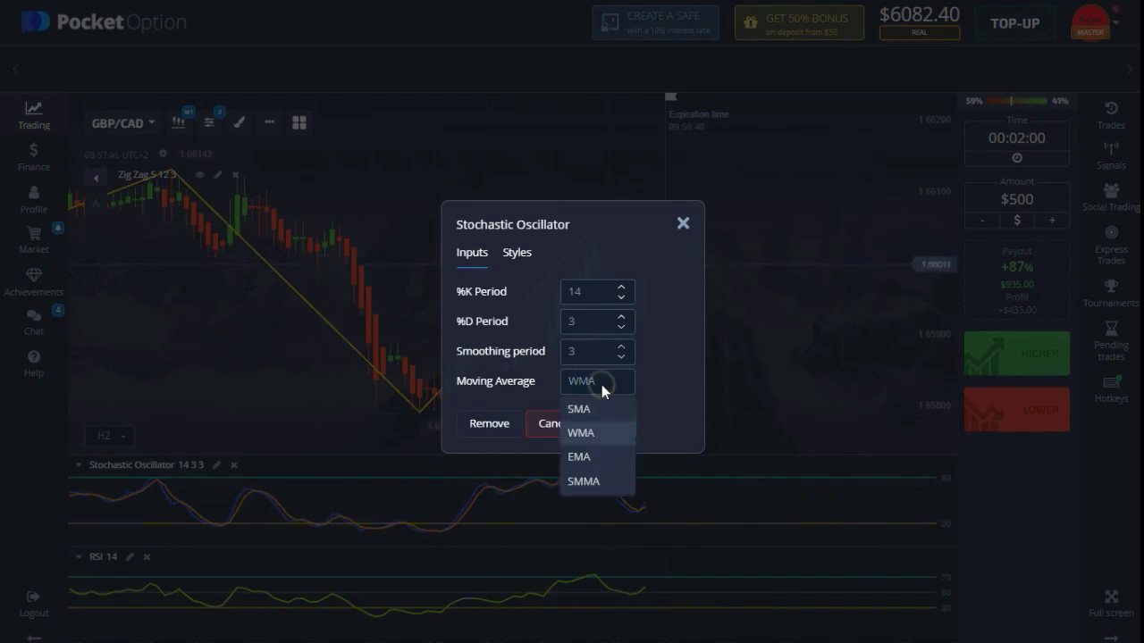
click(590, 435)
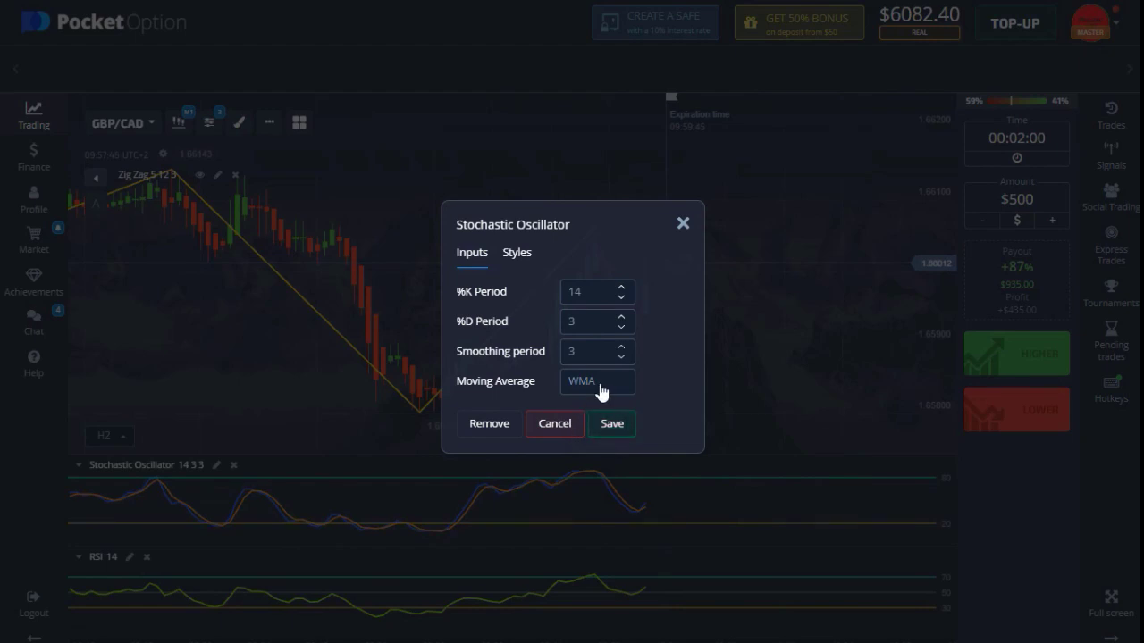
click(517, 255)
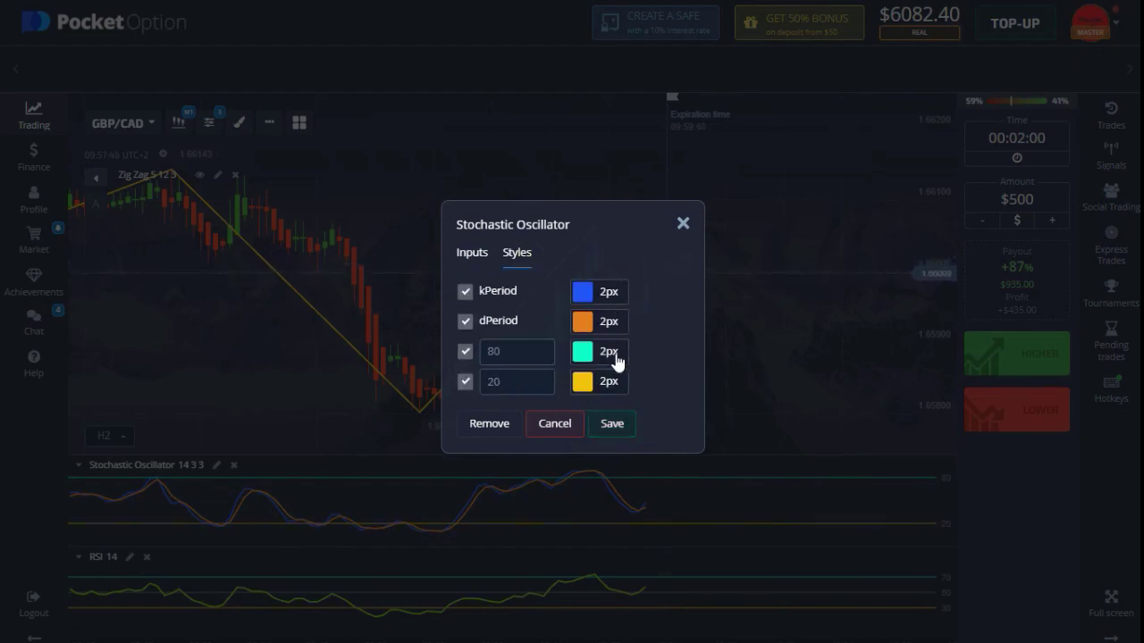
click(623, 434)
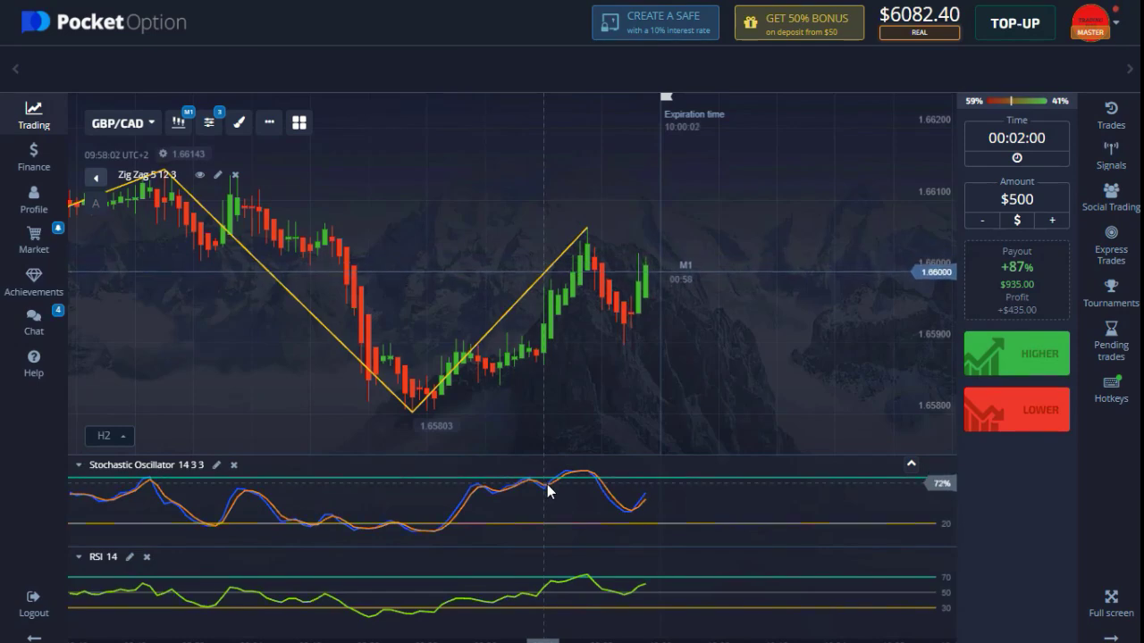
Review and save the RSI settings, then bring up the list of tradable assets
click(129, 556)
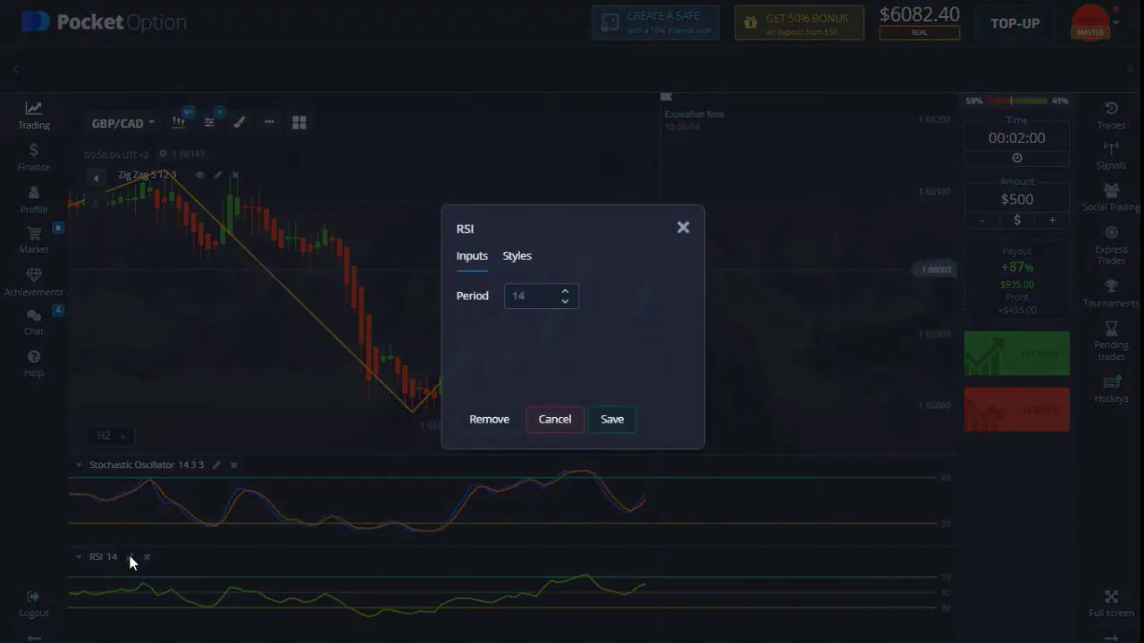
click(516, 260)
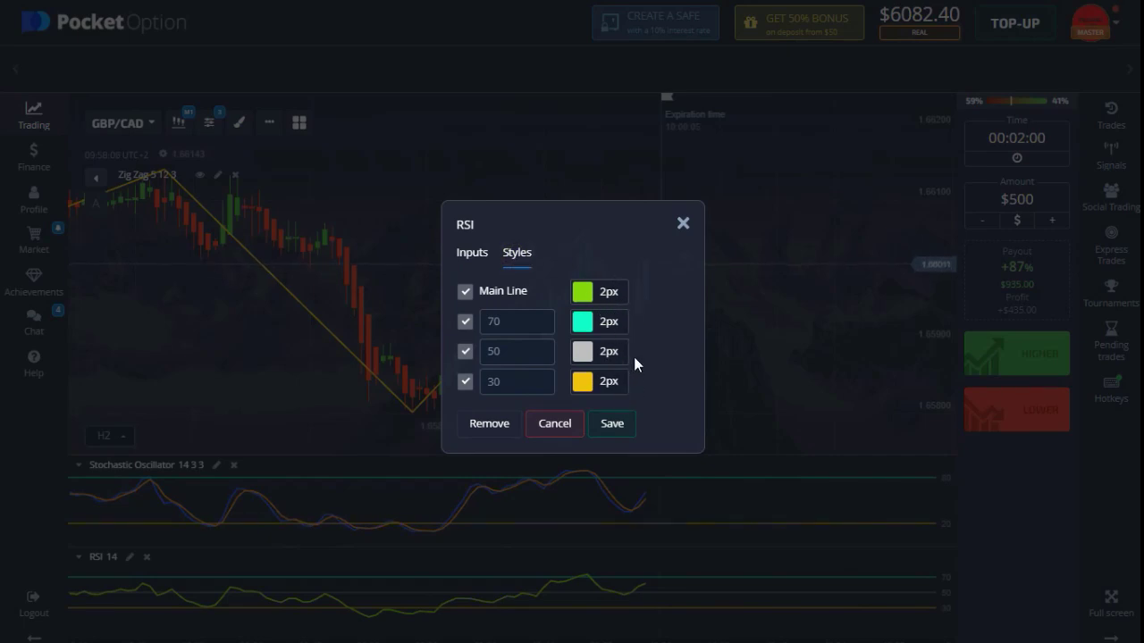
click(621, 428)
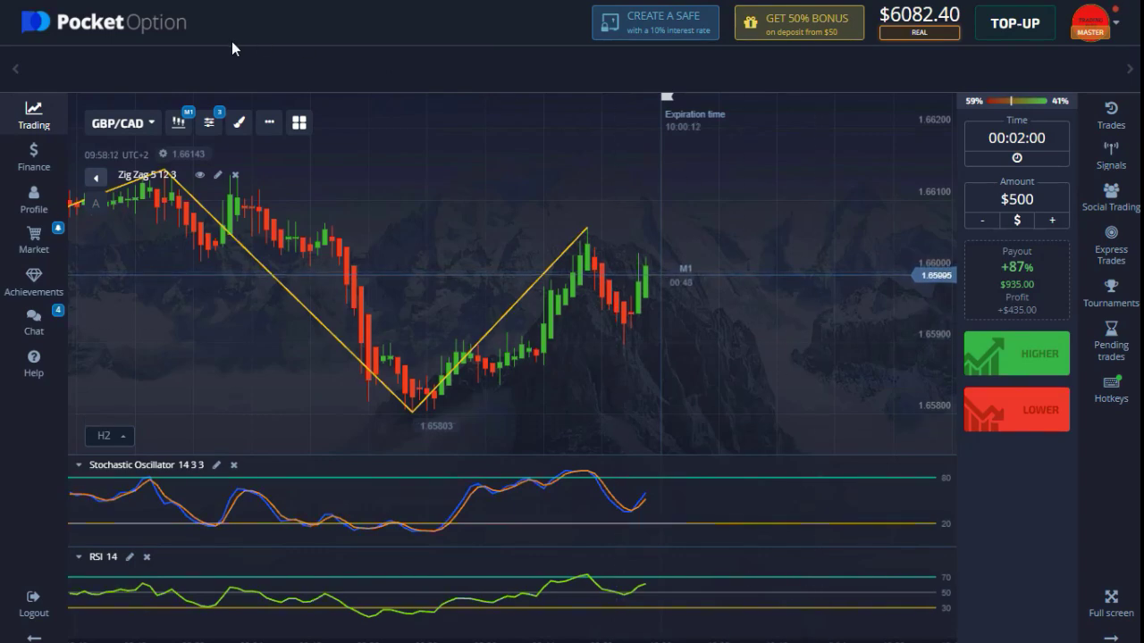
click(146, 123)
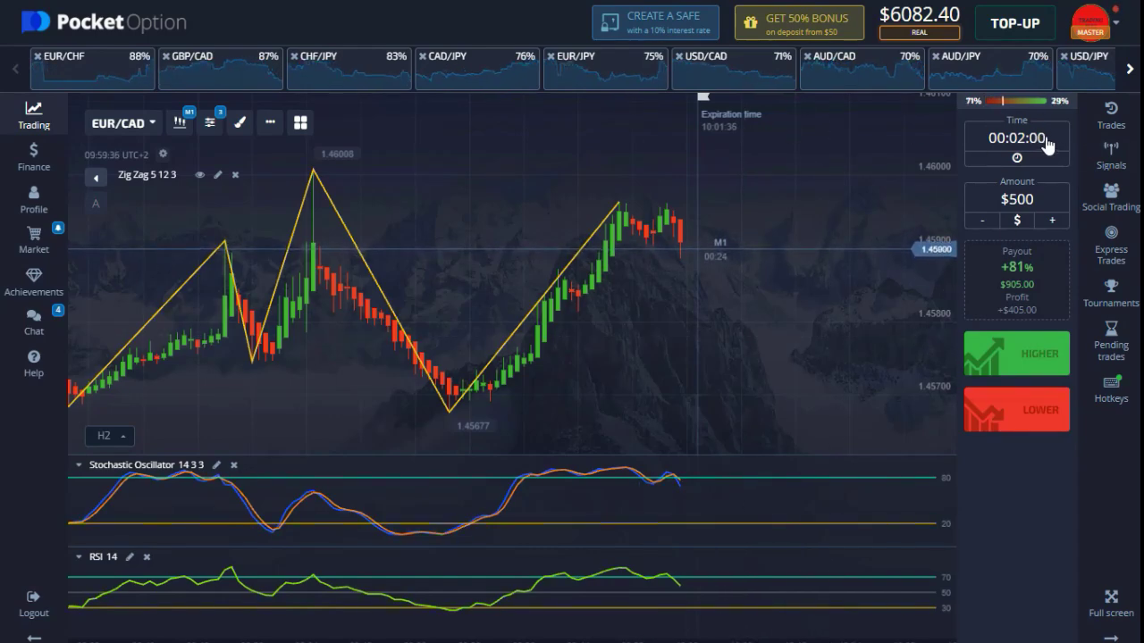
click(209, 125)
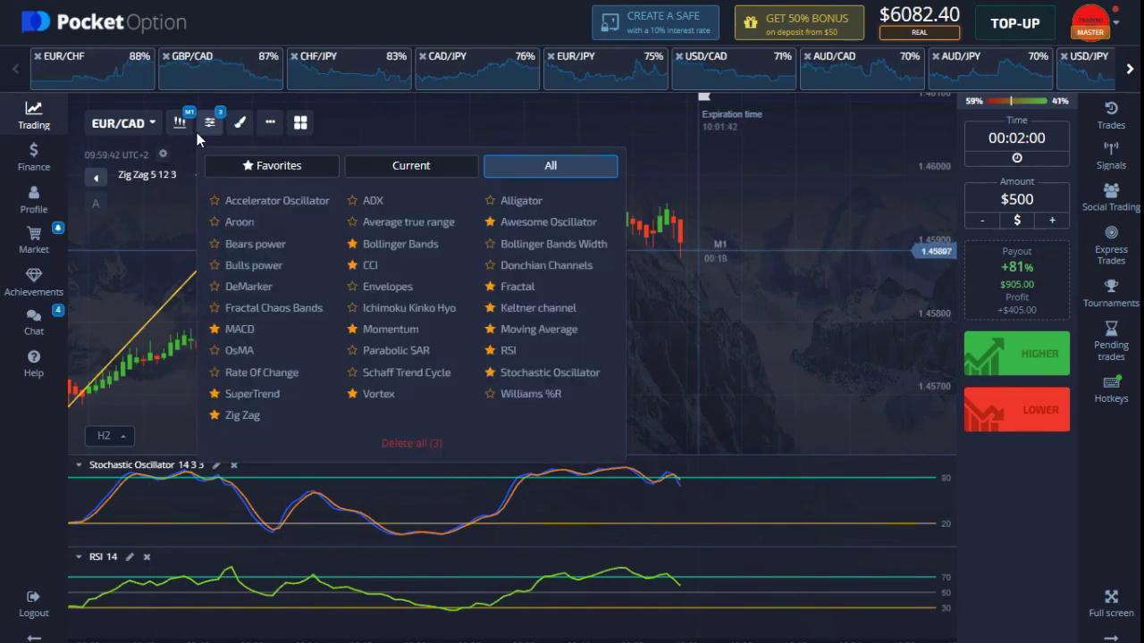
click(179, 123)
click(176, 122)
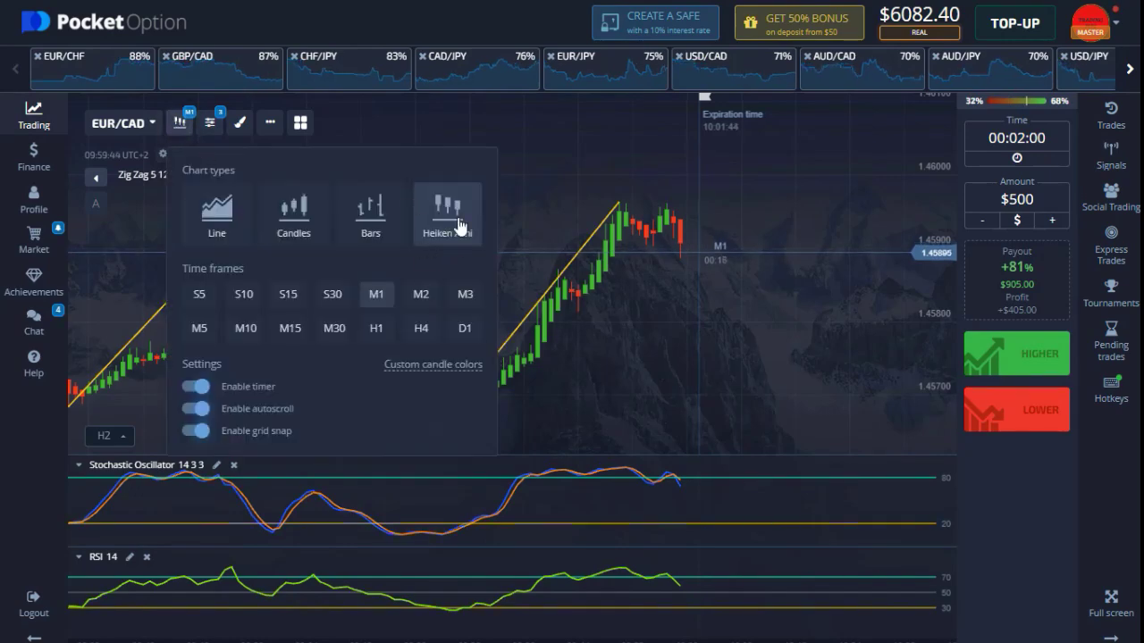
click(620, 160)
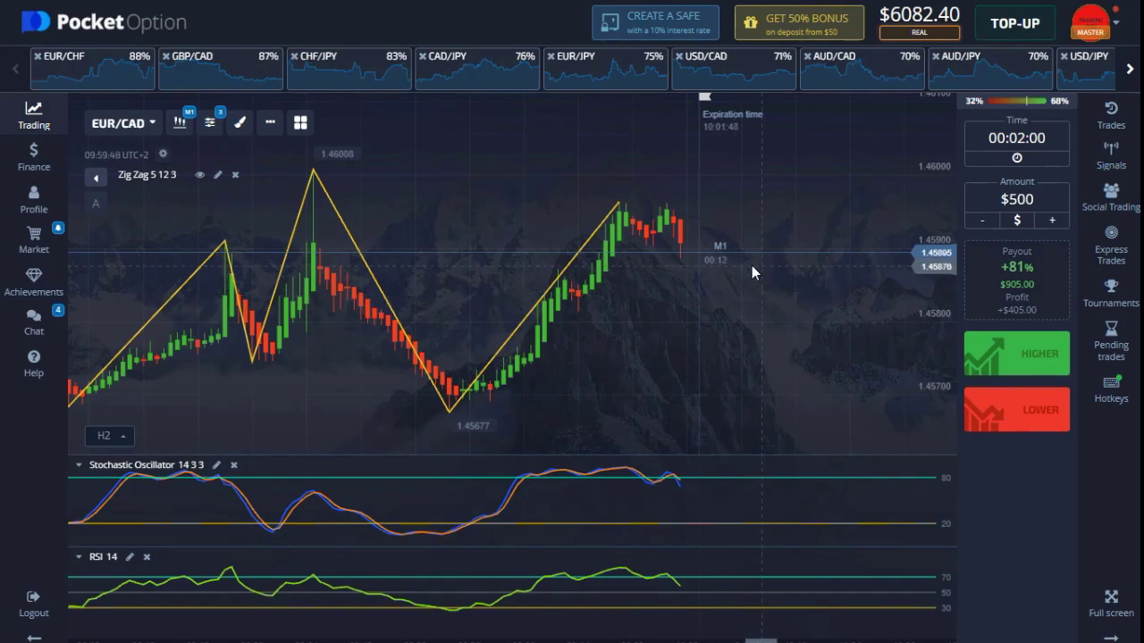
scroll(729, 266, up, 2)
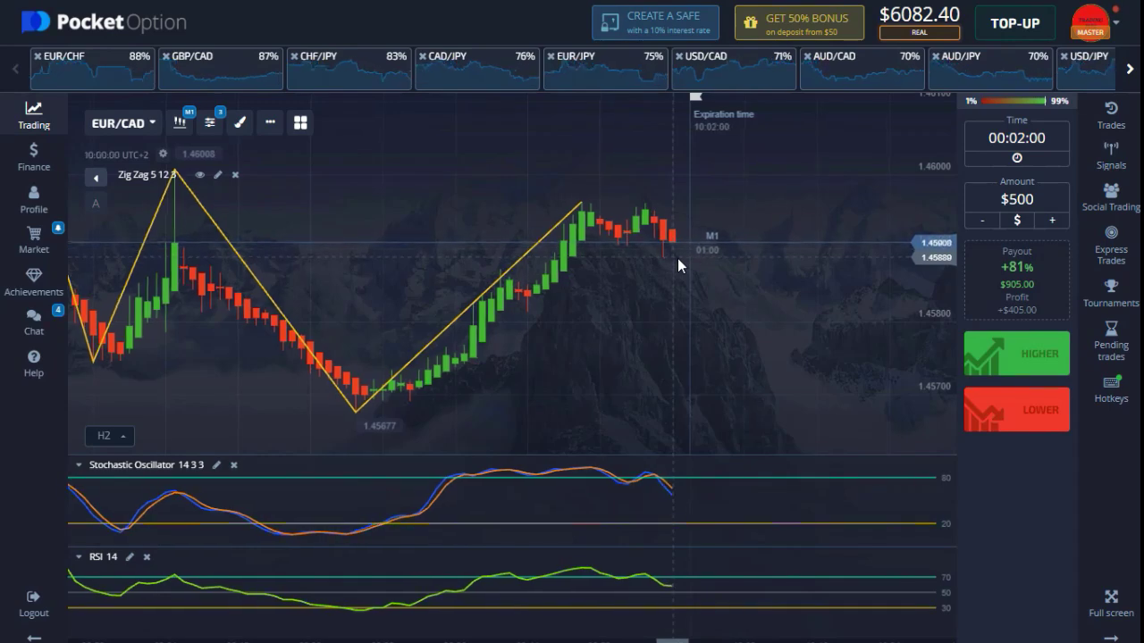
scroll(677, 258, up, 3)
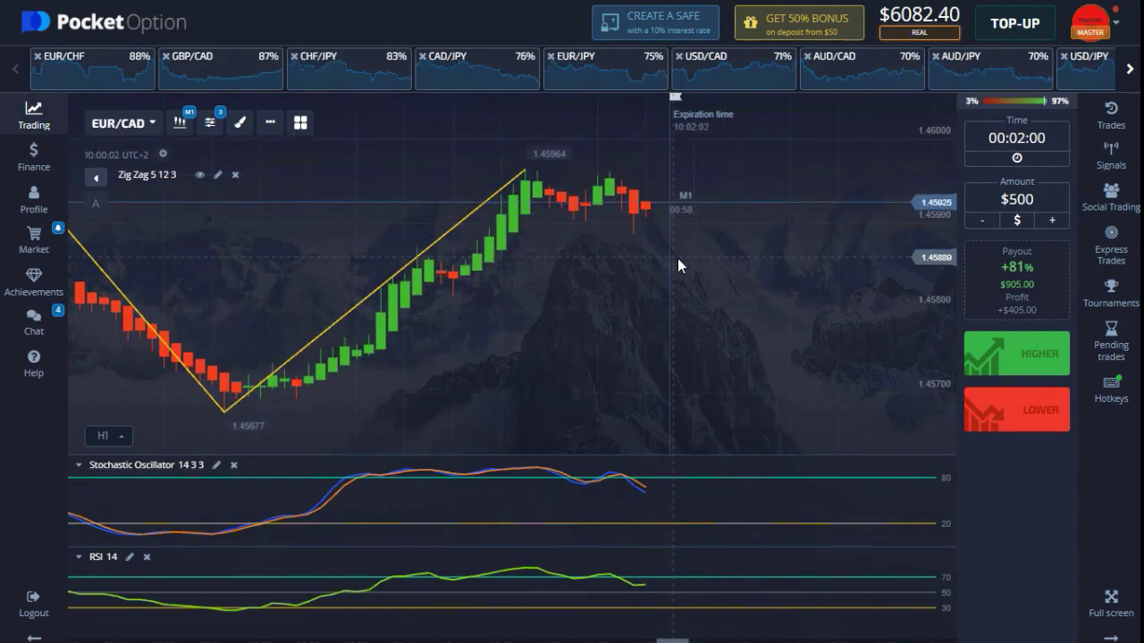
scroll(707, 298, down, 3)
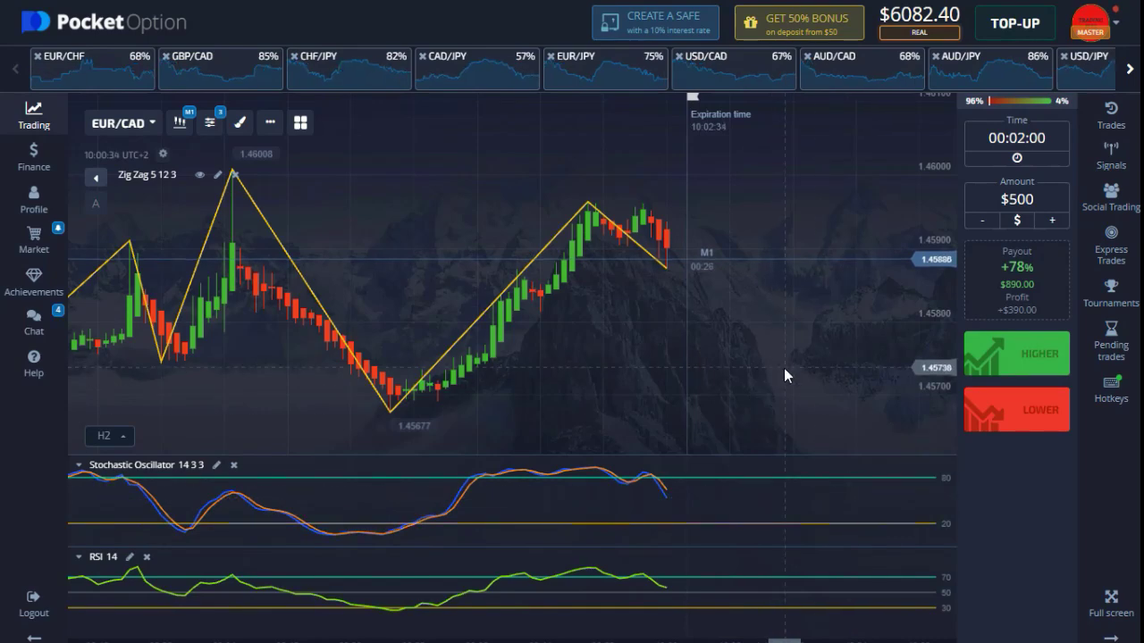
scroll(784, 368, up, 2)
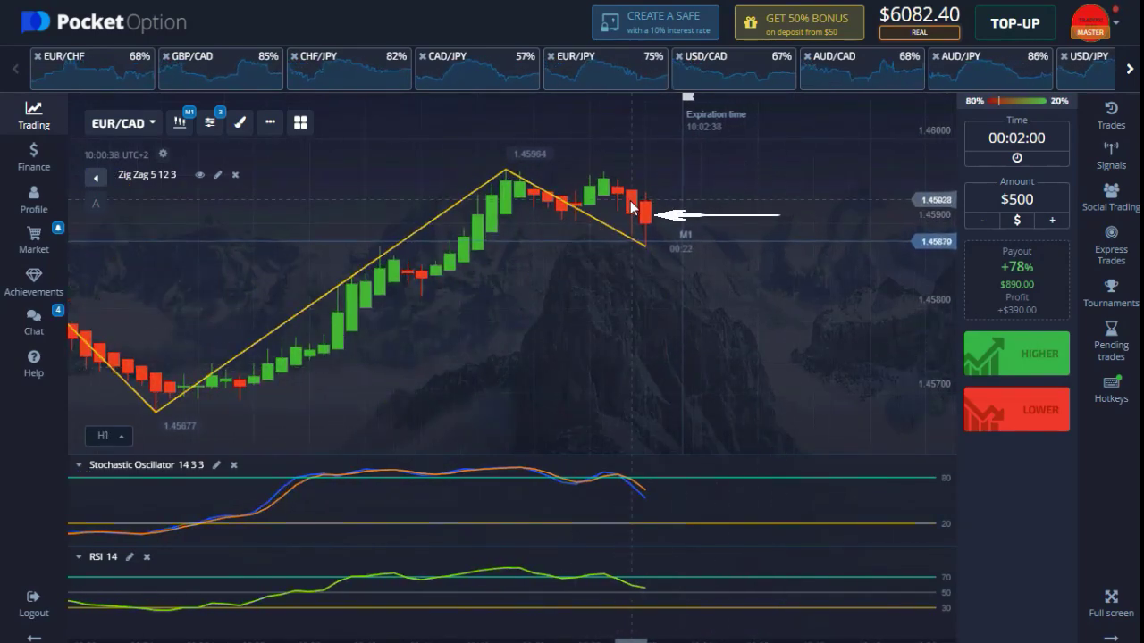
scroll(710, 210, down, 2)
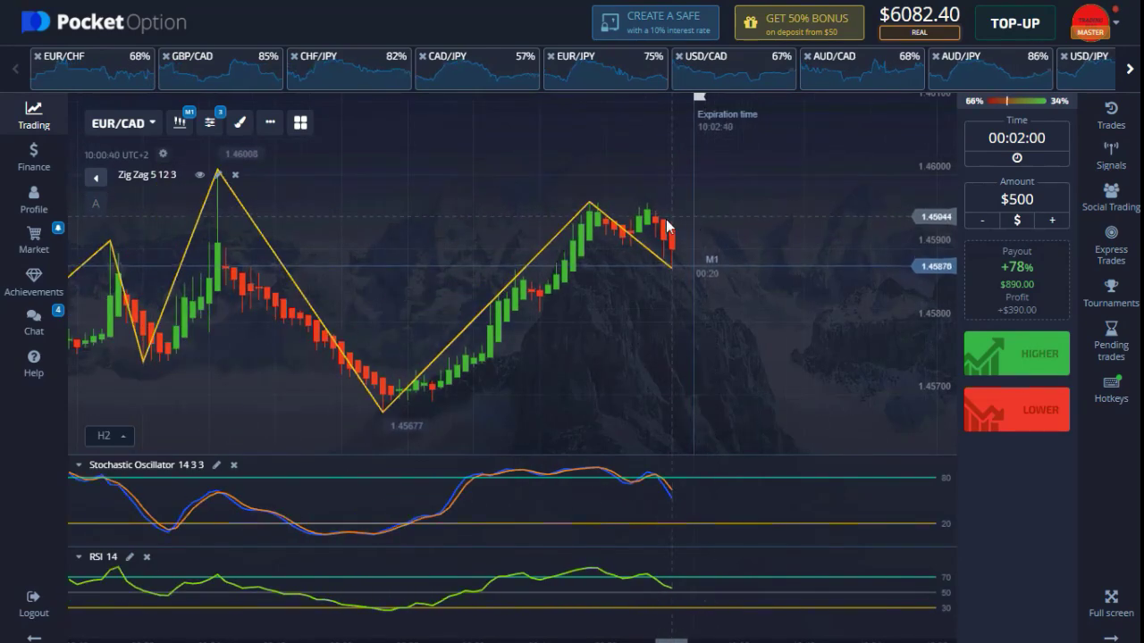
scroll(710, 248, up, 2)
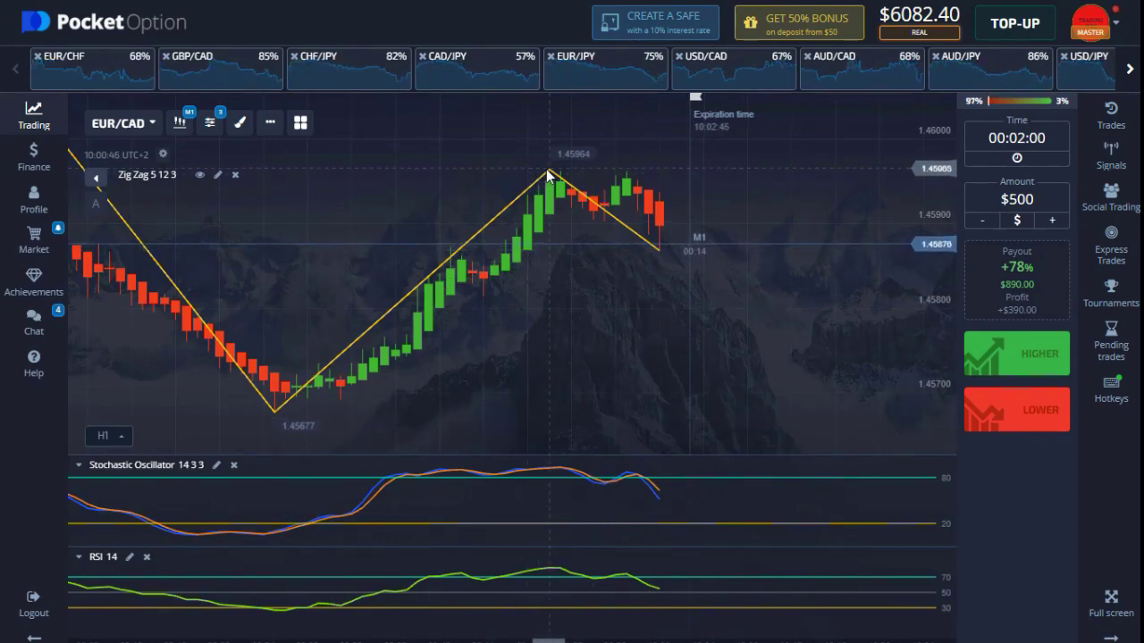
scroll(601, 196, down, 2)
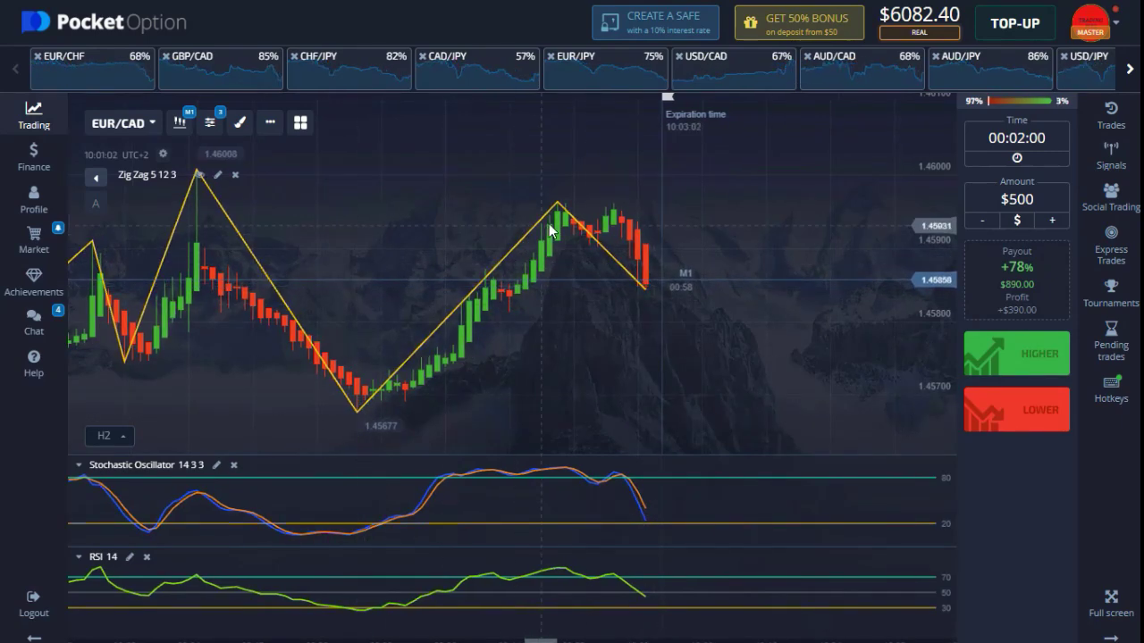
scroll(578, 199, down, 2)
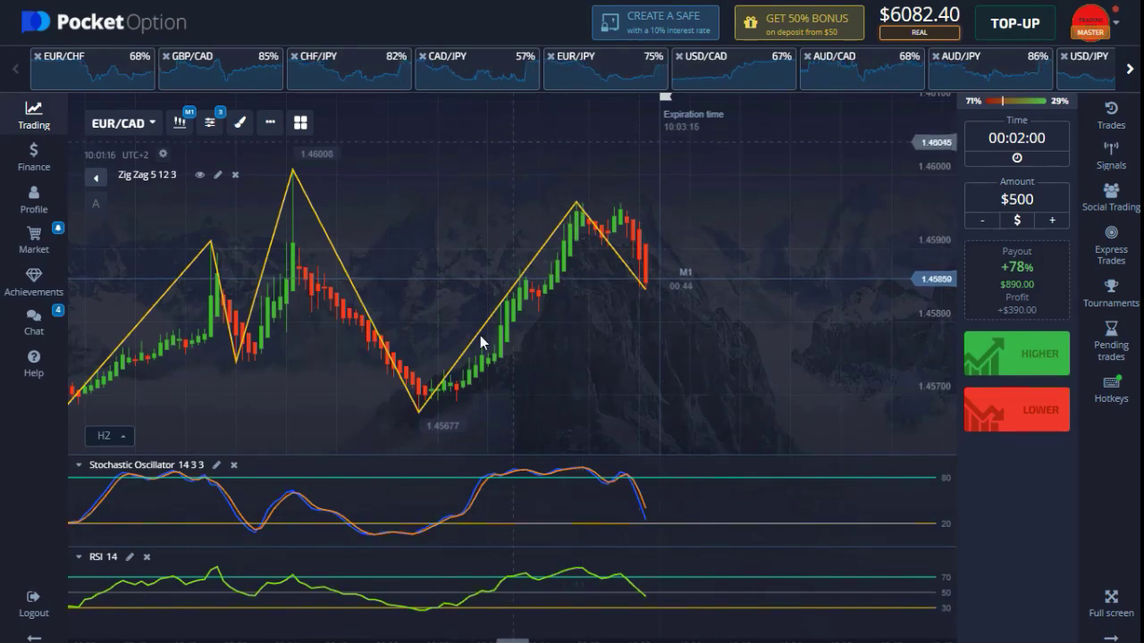
scroll(609, 220, up, 2)
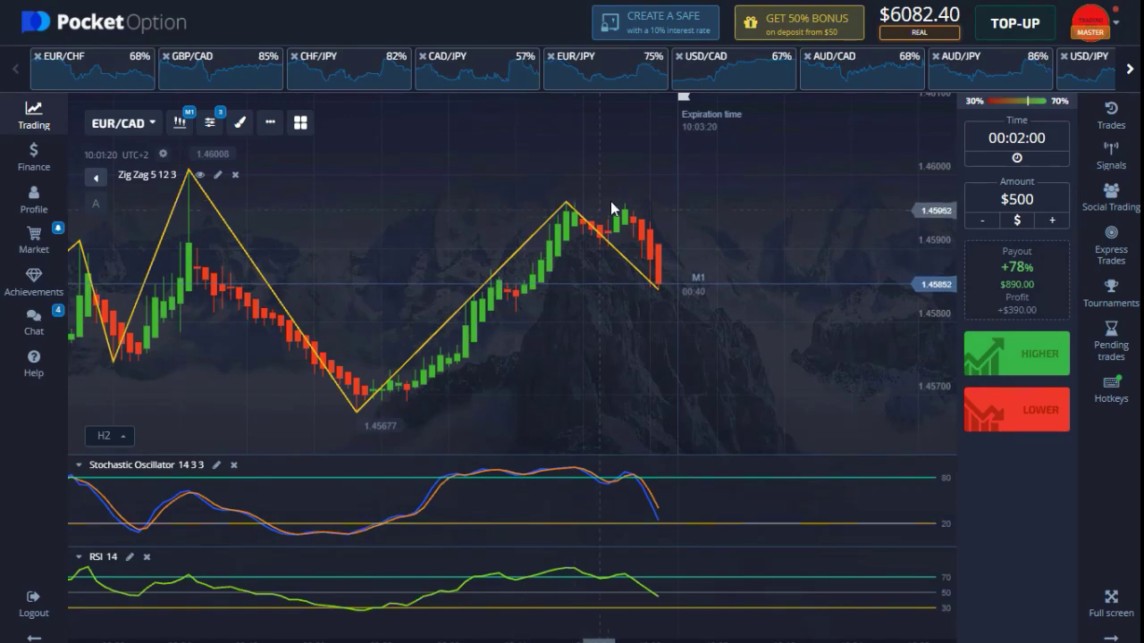
scroll(610, 201, up, 2)
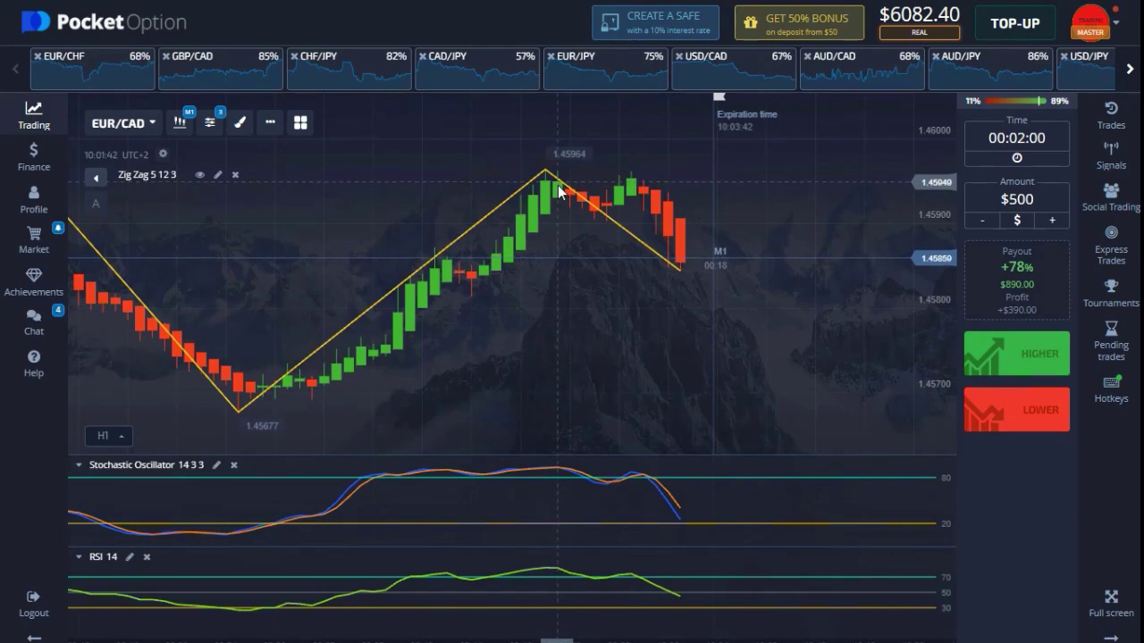
scroll(739, 255, up, 1)
scroll(739, 252, up, 1)
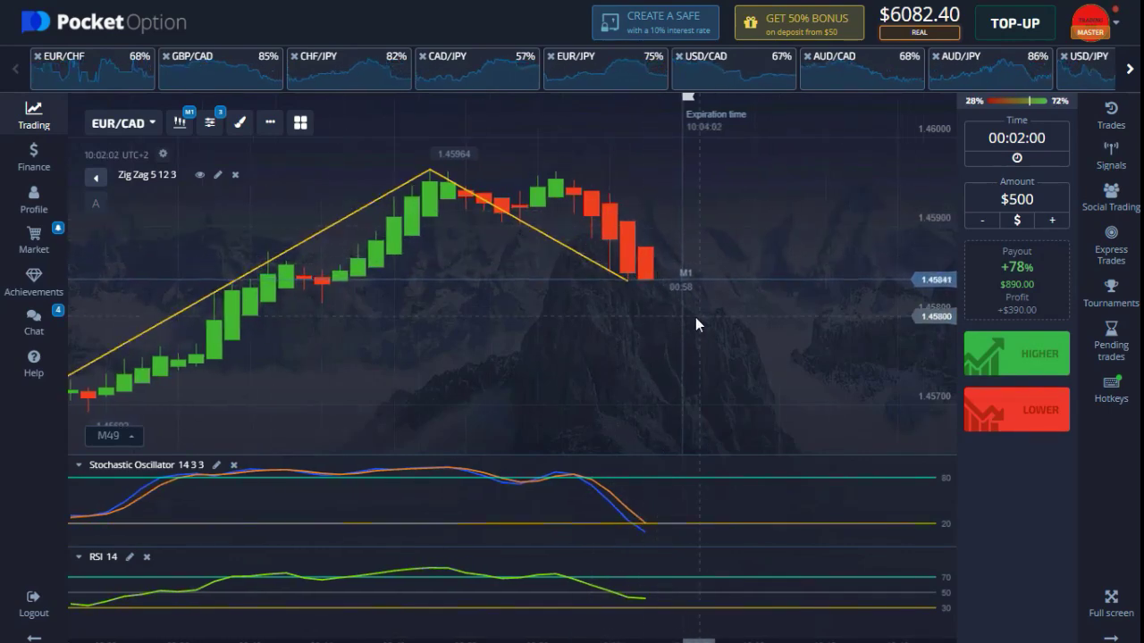
scroll(665, 305, down, 2)
drag(543, 314, 695, 301)
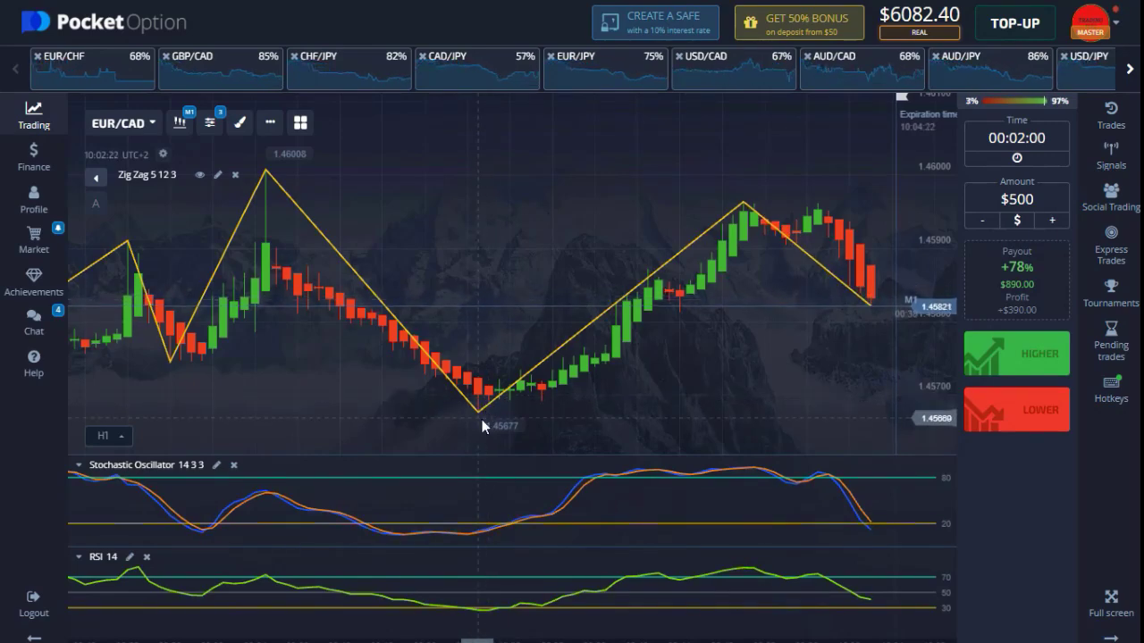
scroll(579, 321, down, 1)
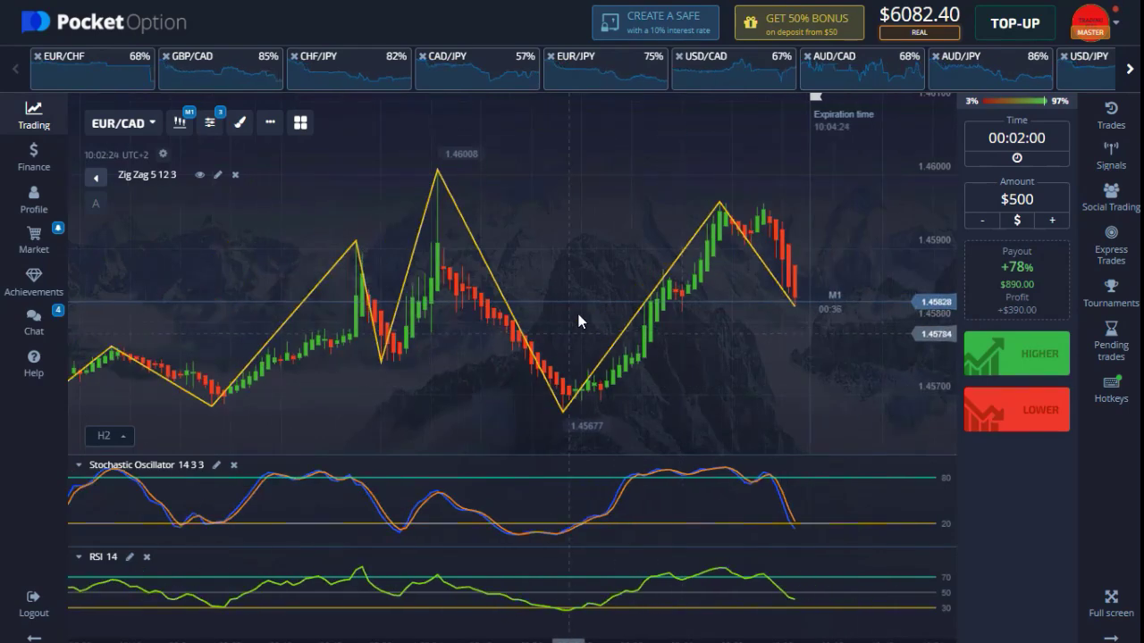
scroll(579, 322, up, 1)
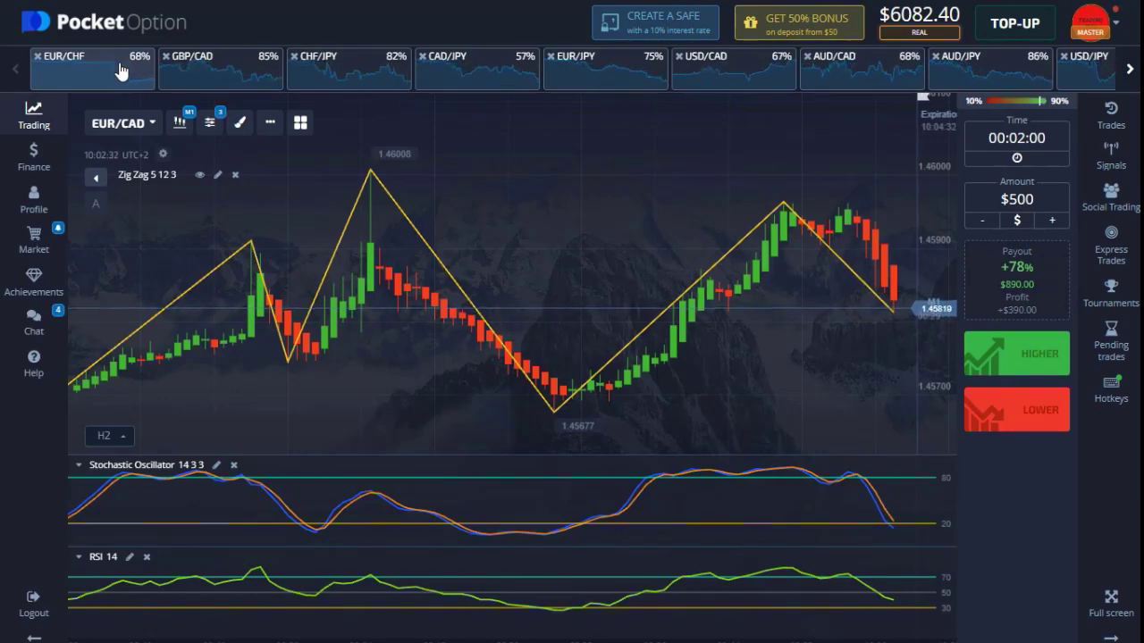
Remove EUR/CHF from favourites and show the GBP/CAD chart zoomed to H1
click(37, 59)
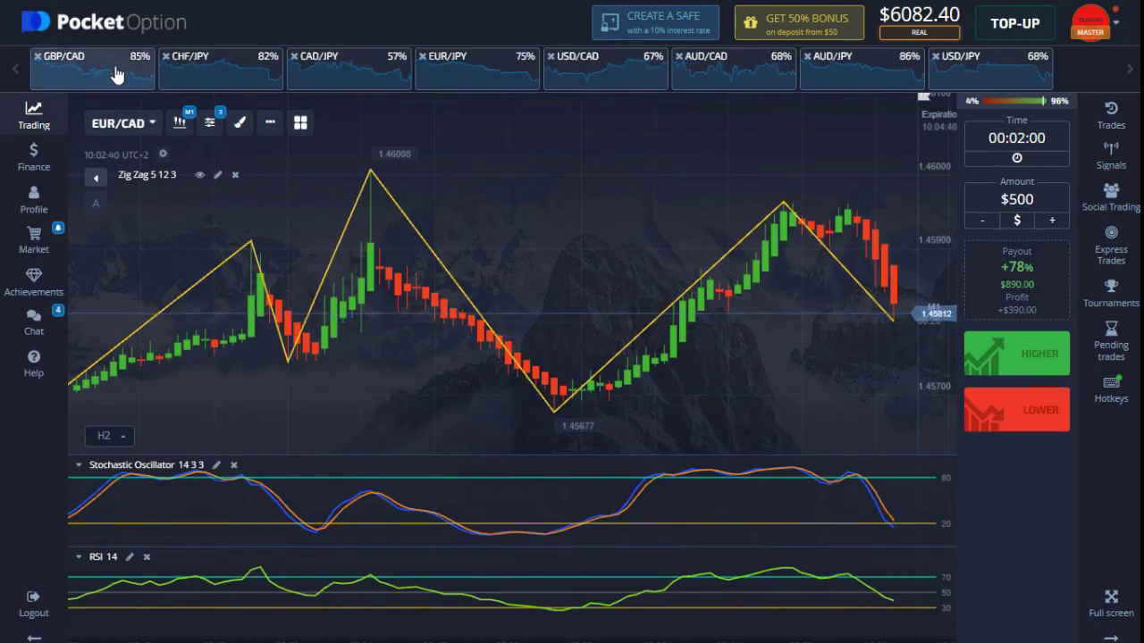
click(116, 74)
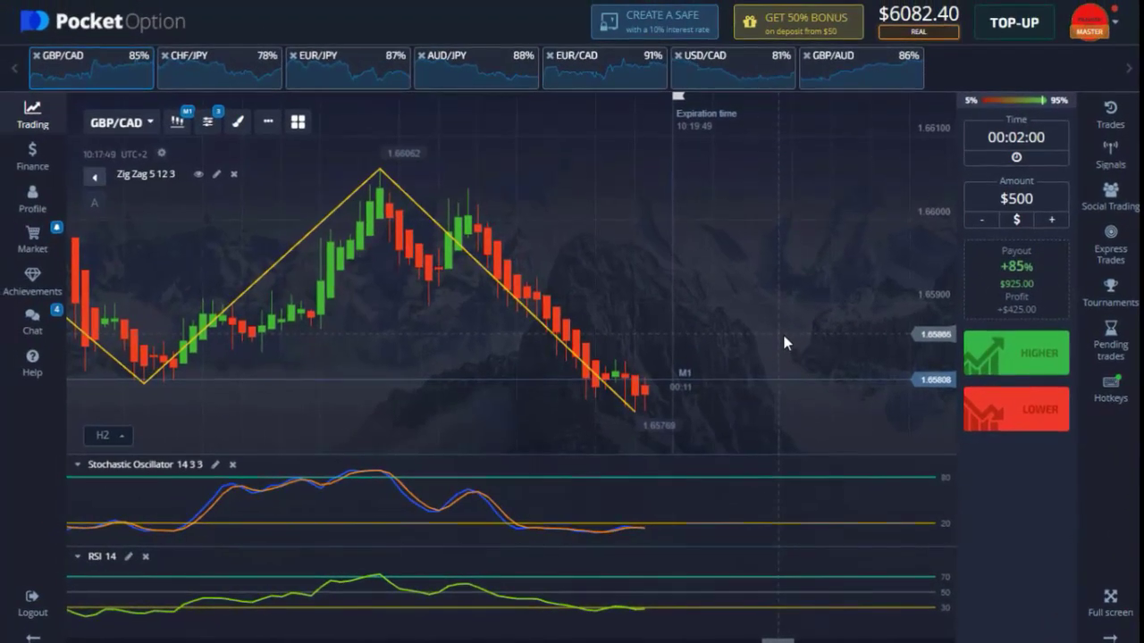
scroll(783, 342, up, 2)
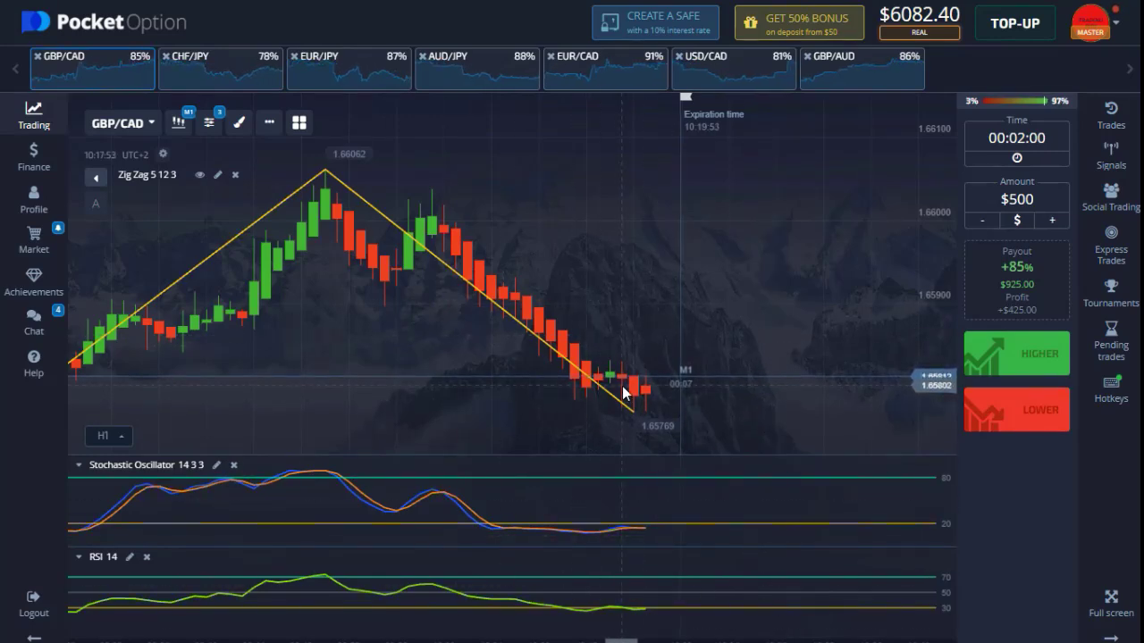
click(580, 391)
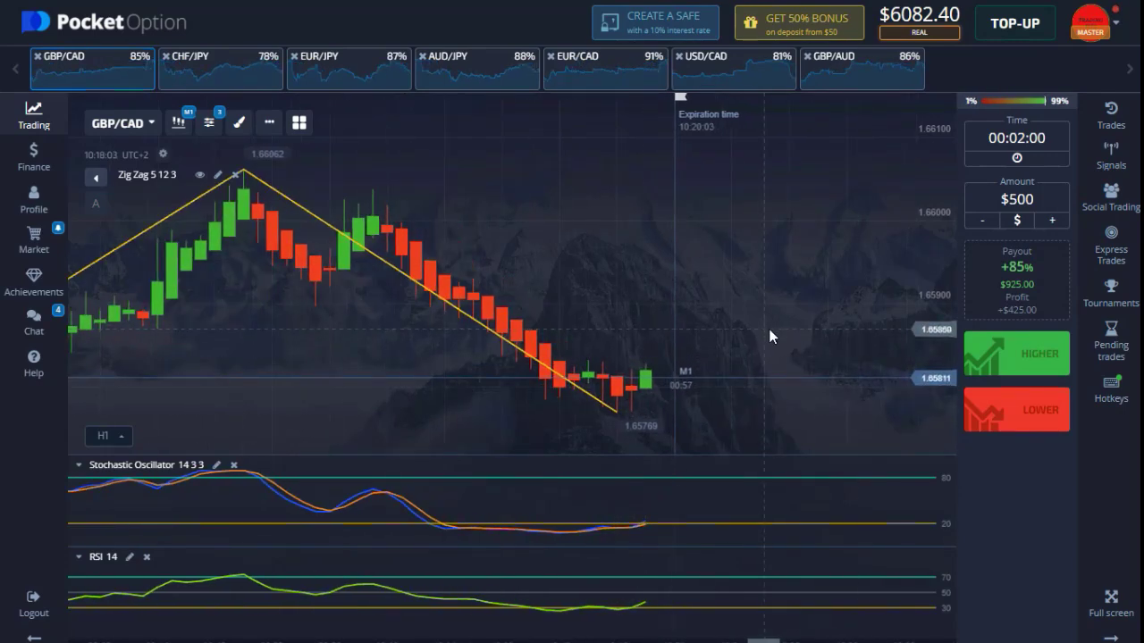
Place $500 HIGHER trades on GBP/CAD and adjust the chart zoom to watch them
click(1039, 357)
click(1039, 357)
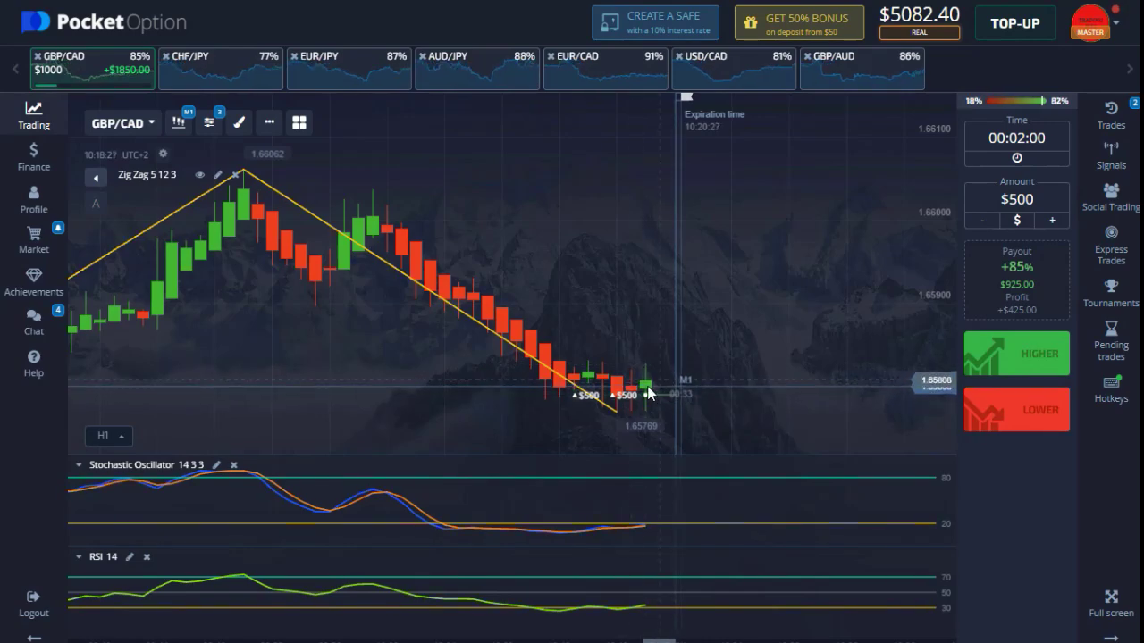
scroll(637, 370, up, 2)
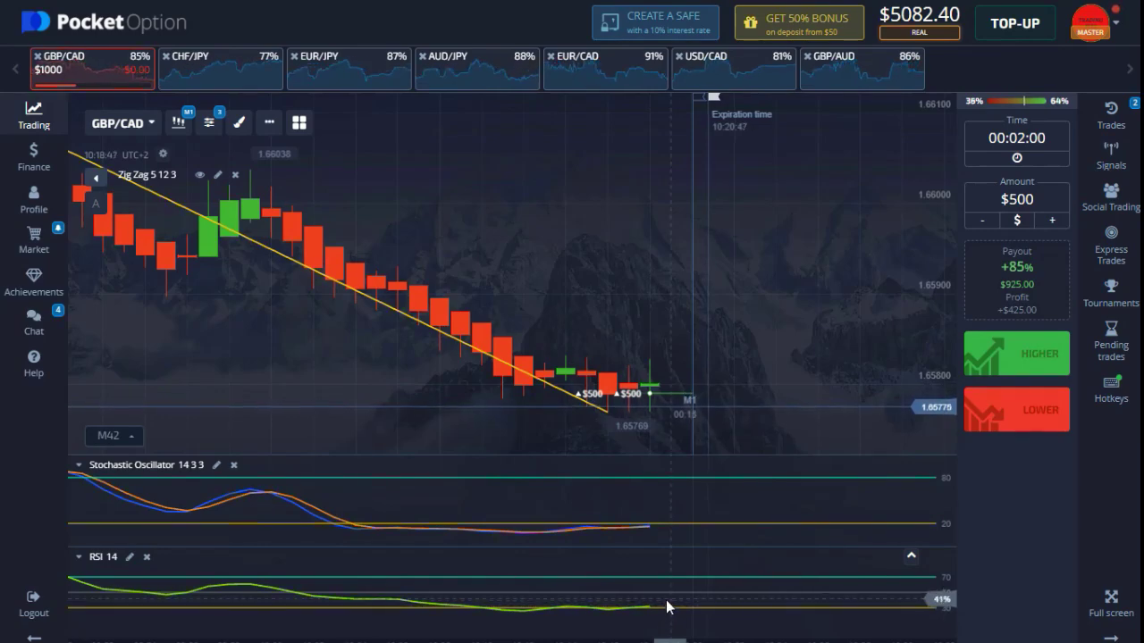
scroll(742, 390, down, 5)
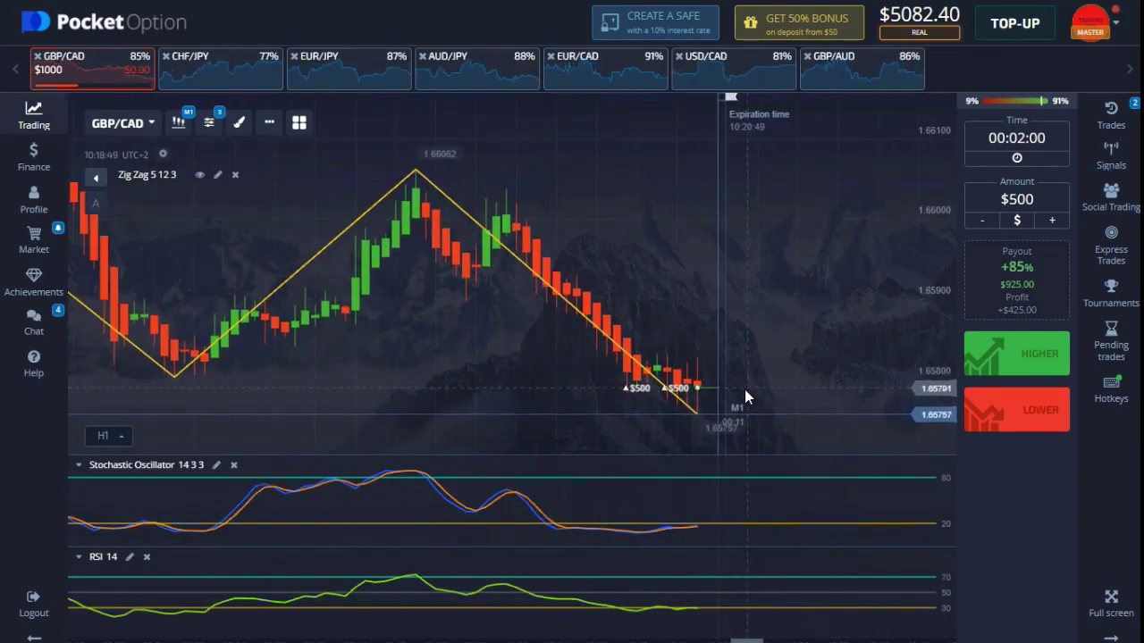